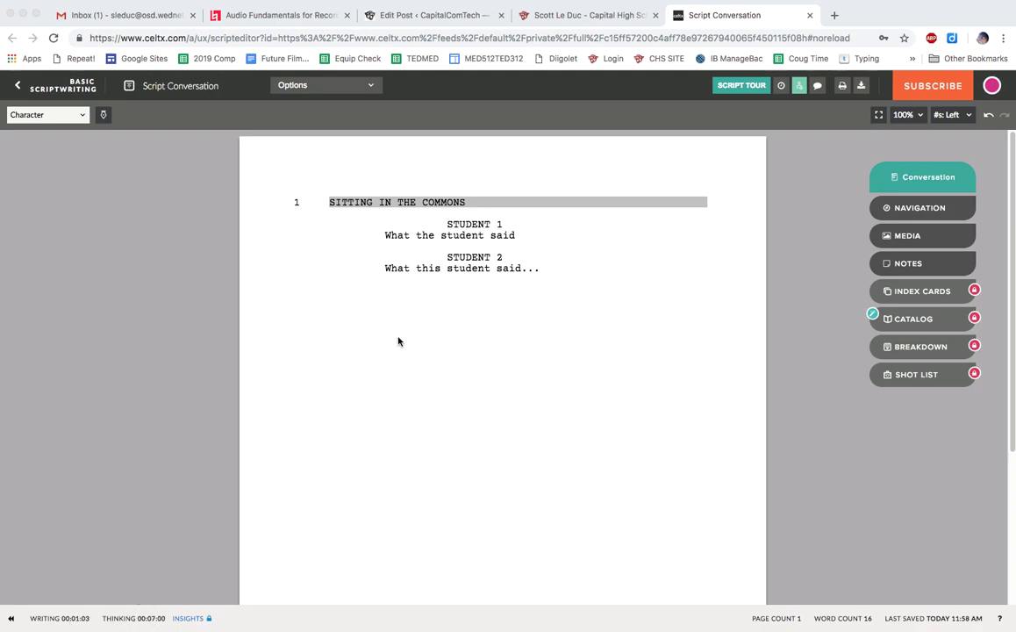
click(77, 114)
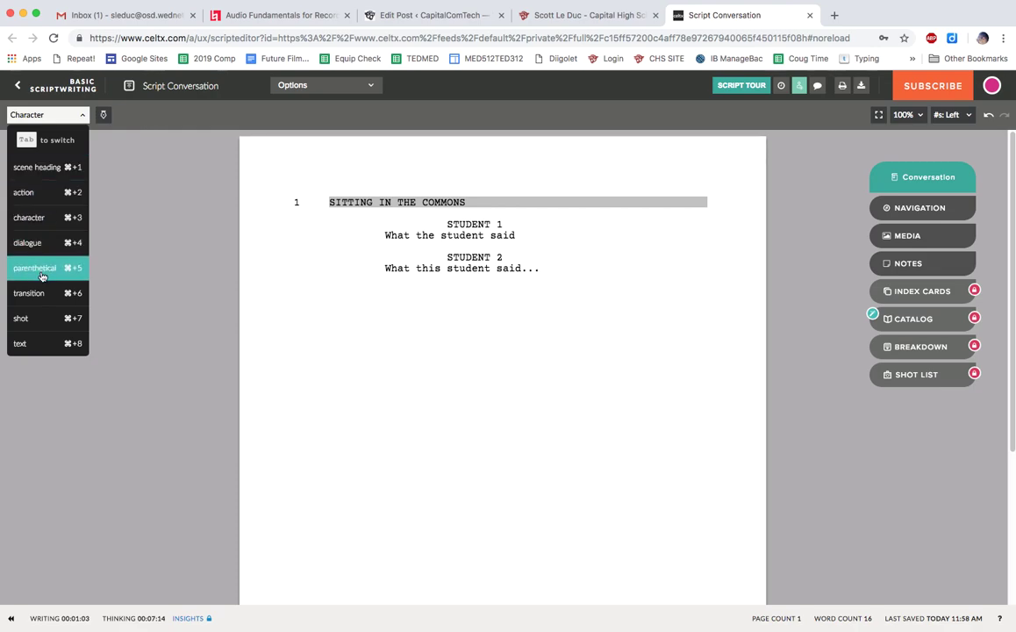
click(156, 185)
Switch to the CapitalComTech post and examine the annotated screenplay example and the 1-2 page screenplay formatting instructions
click(425, 17)
scroll(483, 216, down, 10)
scroll(482, 216, down, 15)
scroll(483, 216, down, 10)
scroll(482, 216, up, 5)
scroll(483, 215, down, 3)
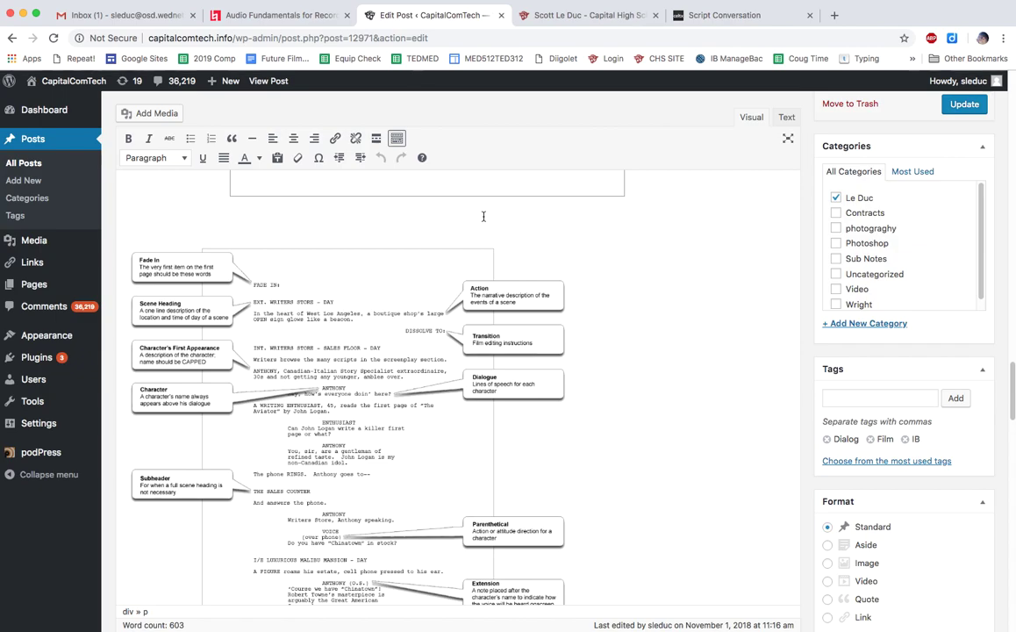
scroll(483, 216, down, 4)
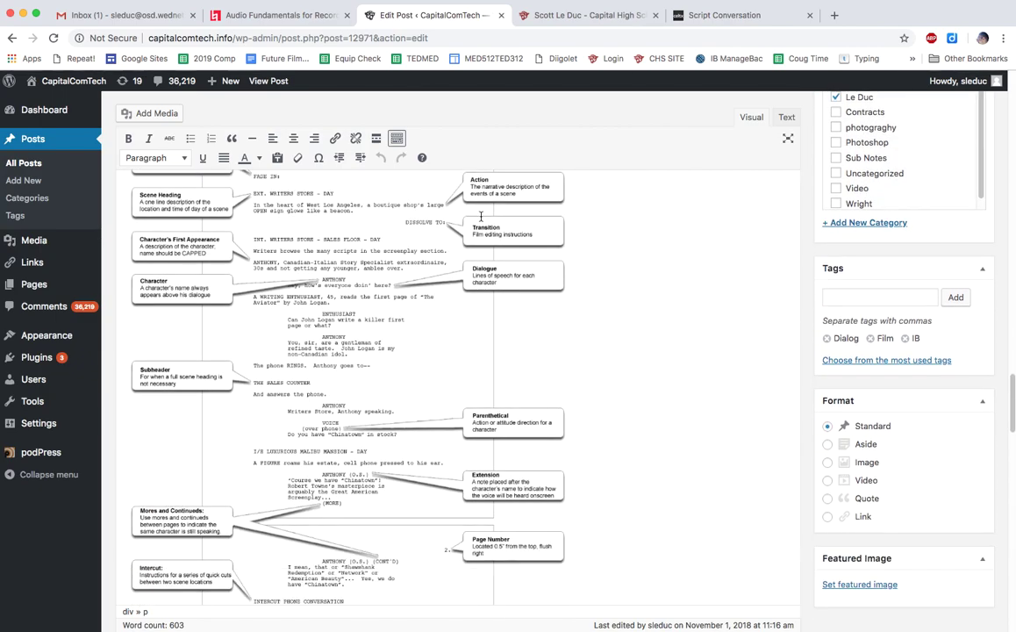
scroll(480, 216, down, 3)
scroll(481, 215, up, 13)
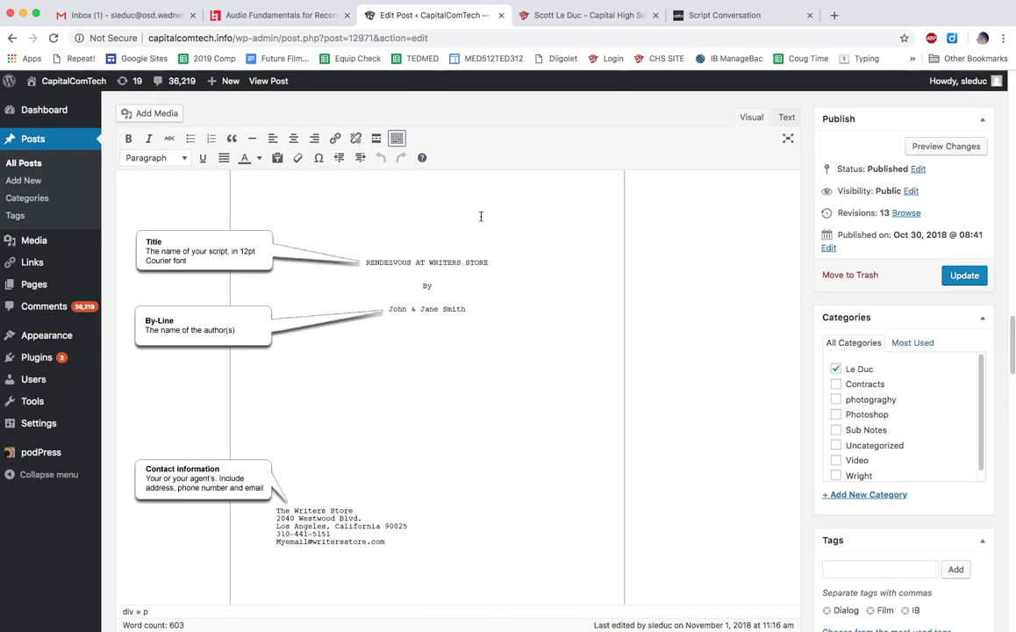
scroll(481, 216, up, 15)
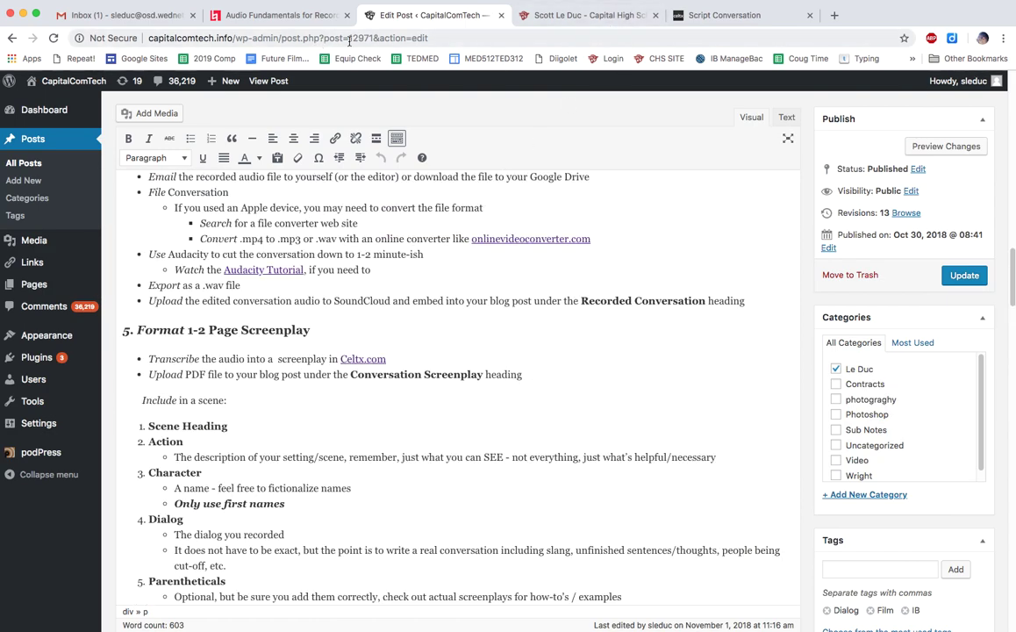
Switch back to Celtx, return to the project list and try to start a new project
click(715, 15)
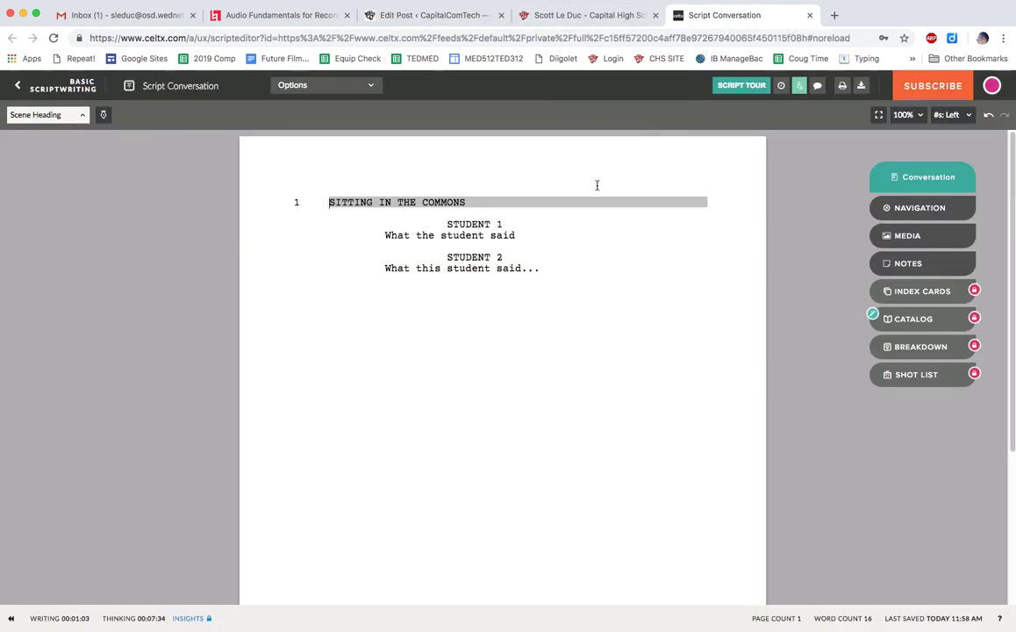
click(19, 86)
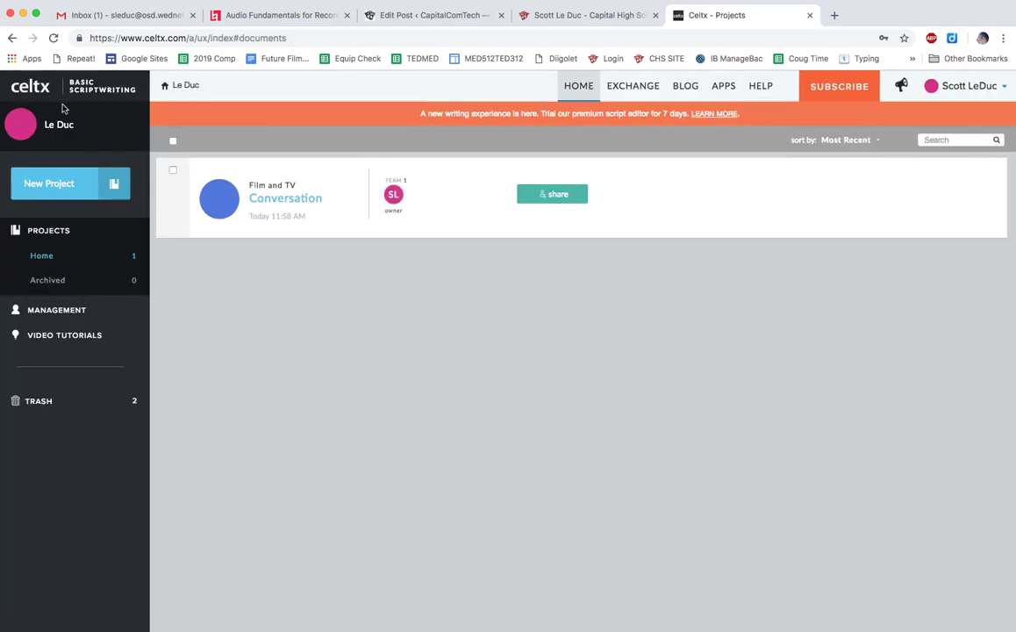
click(50, 183)
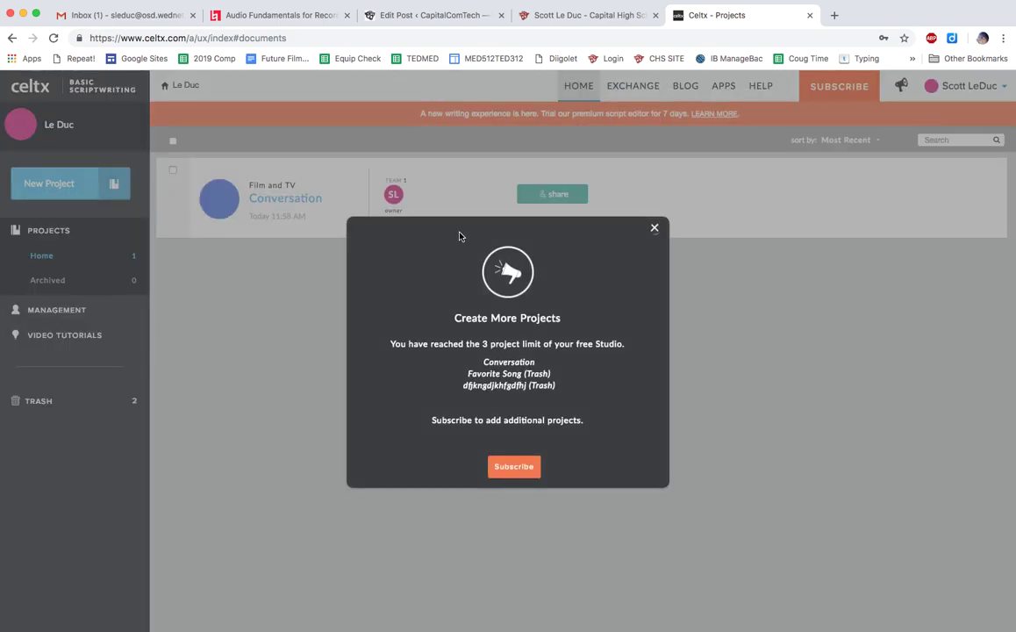
click(654, 227)
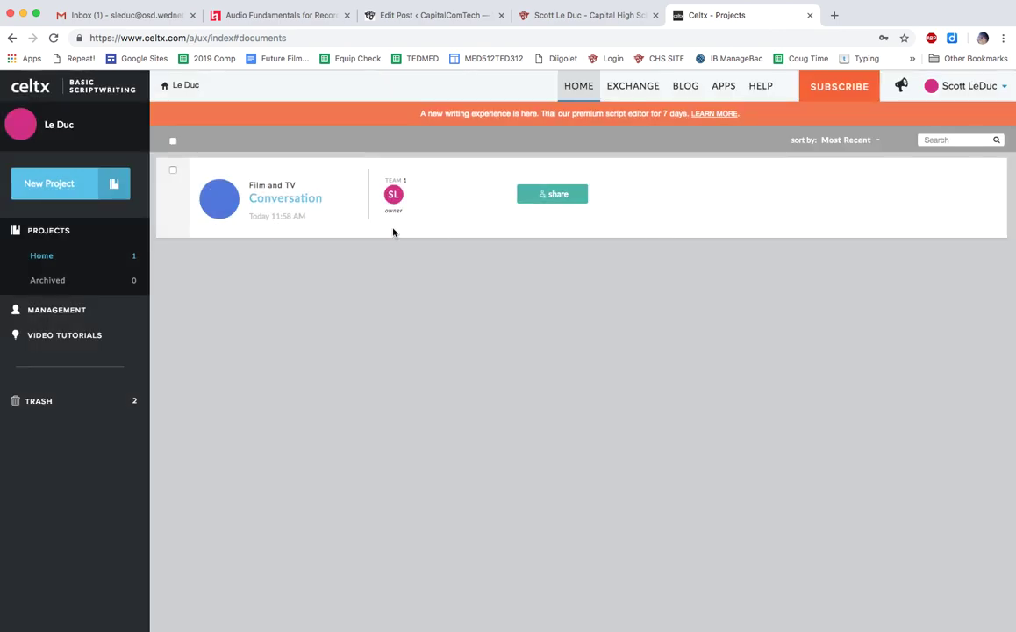
Move the Conversation project to the trash and permanently delete it together with Favorite Song and dfjkngdjkhfgdfhj
click(173, 170)
click(387, 141)
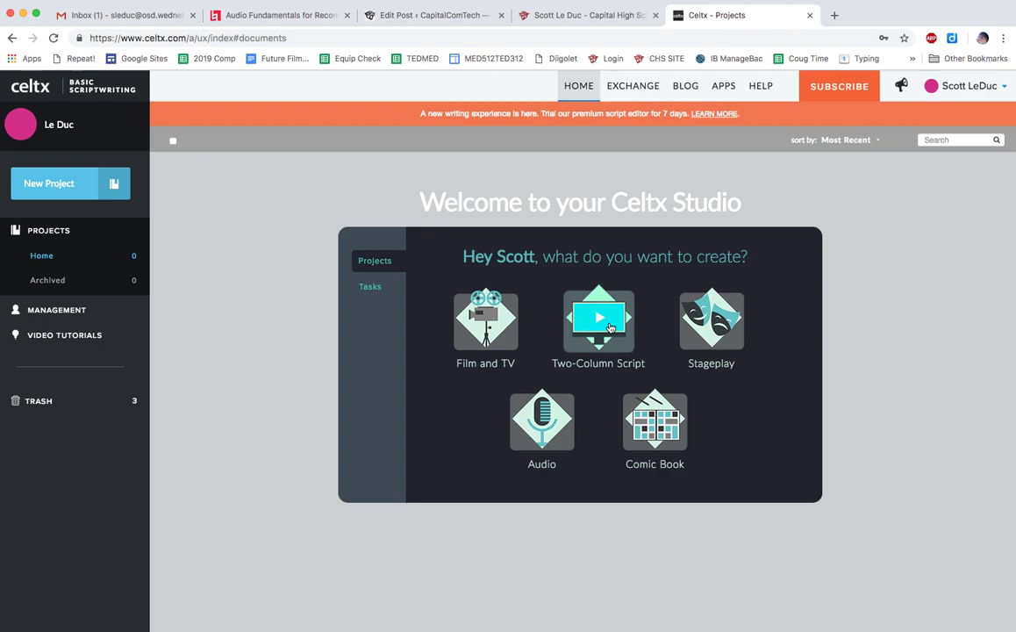
click(38, 401)
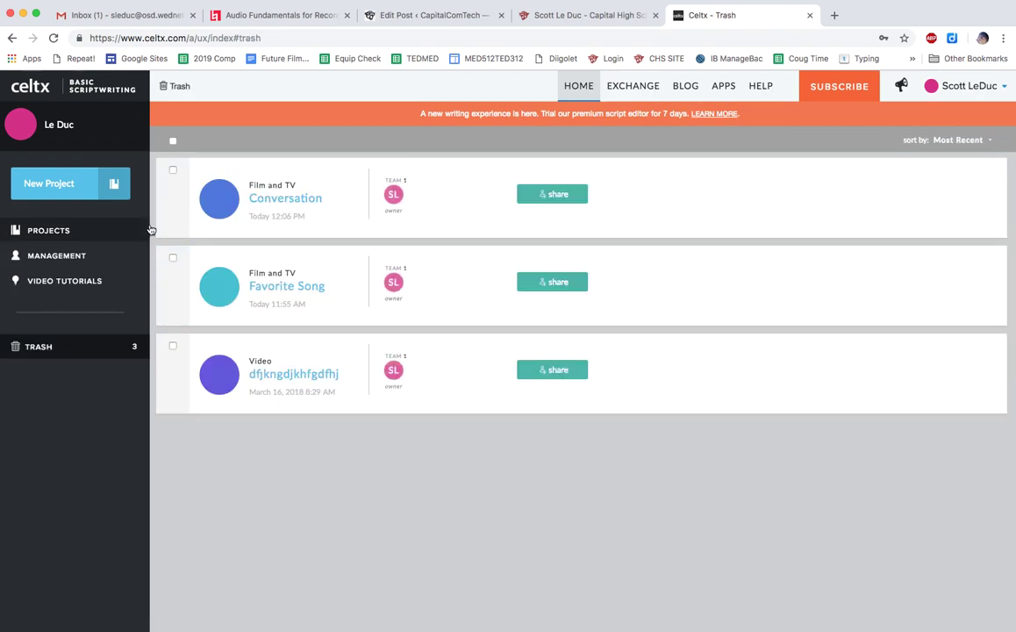
click(173, 169)
click(172, 258)
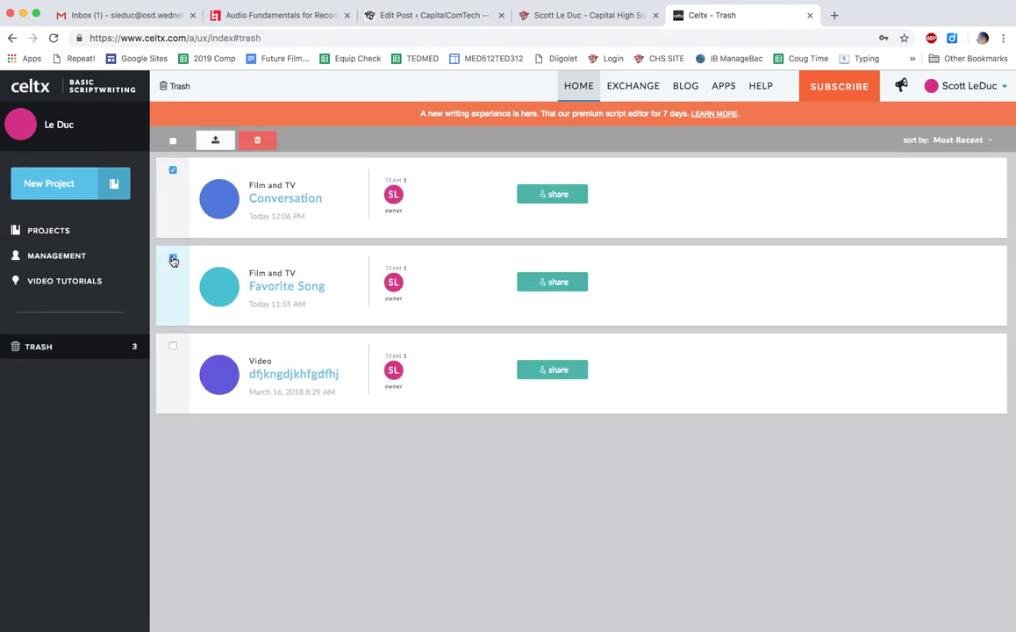
click(173, 346)
click(259, 140)
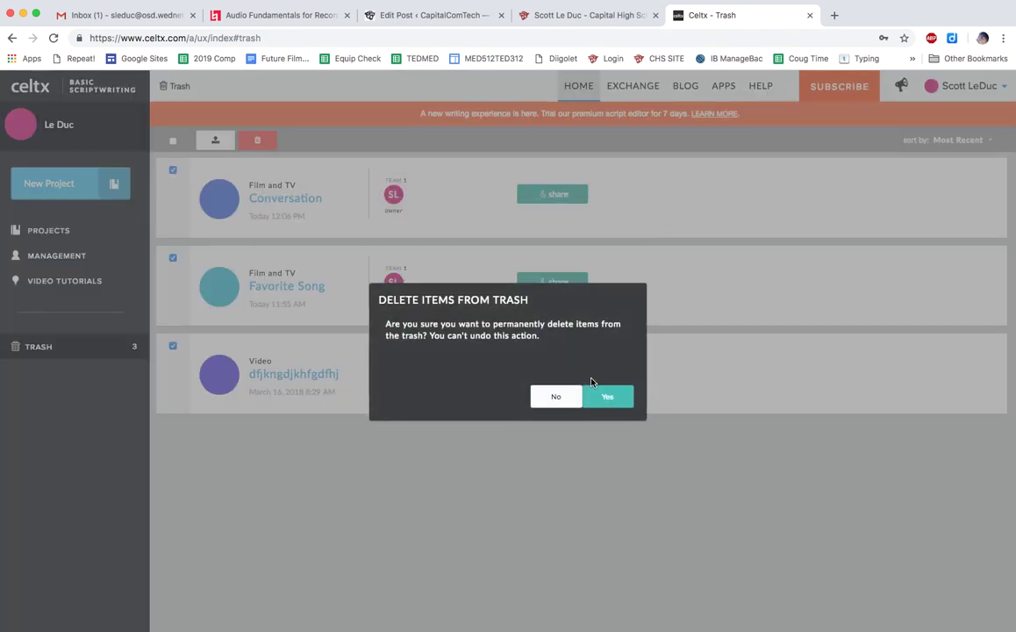
click(608, 396)
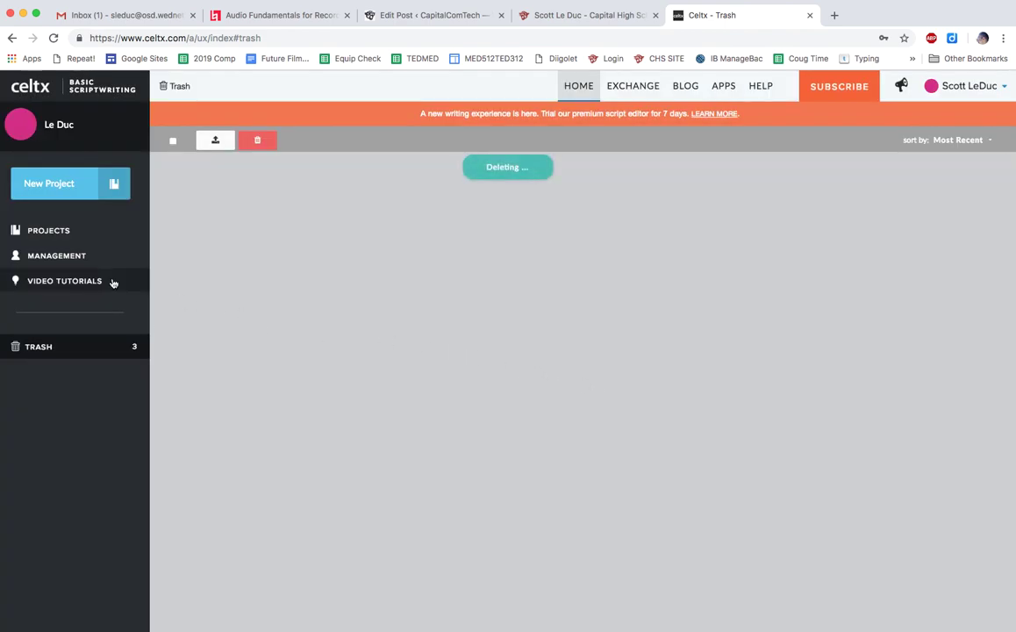
Reload the projects page and create a new script named "Conversation"
click(53, 230)
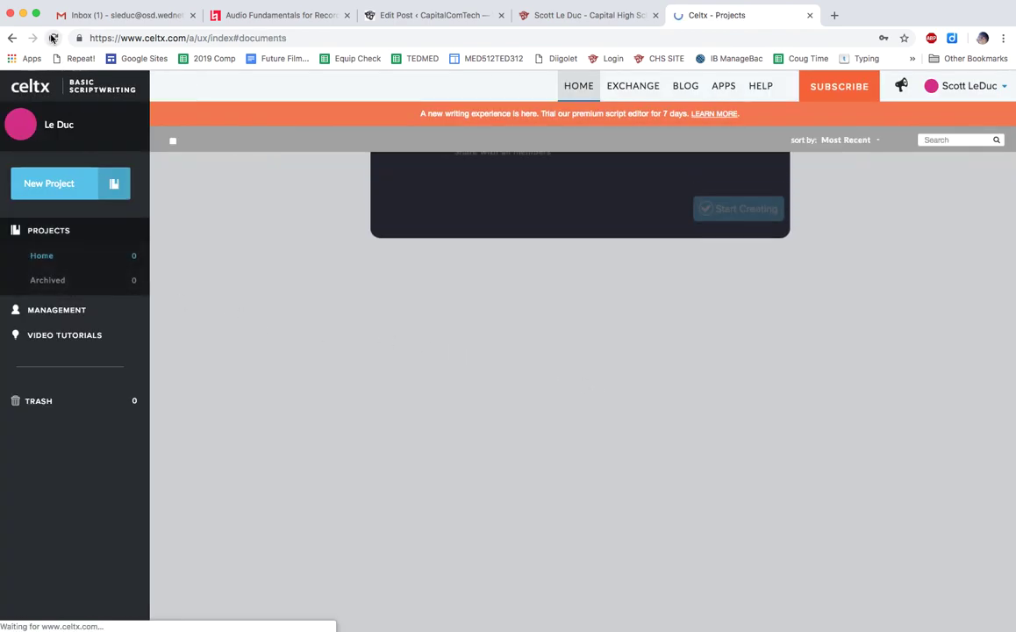
click(53, 37)
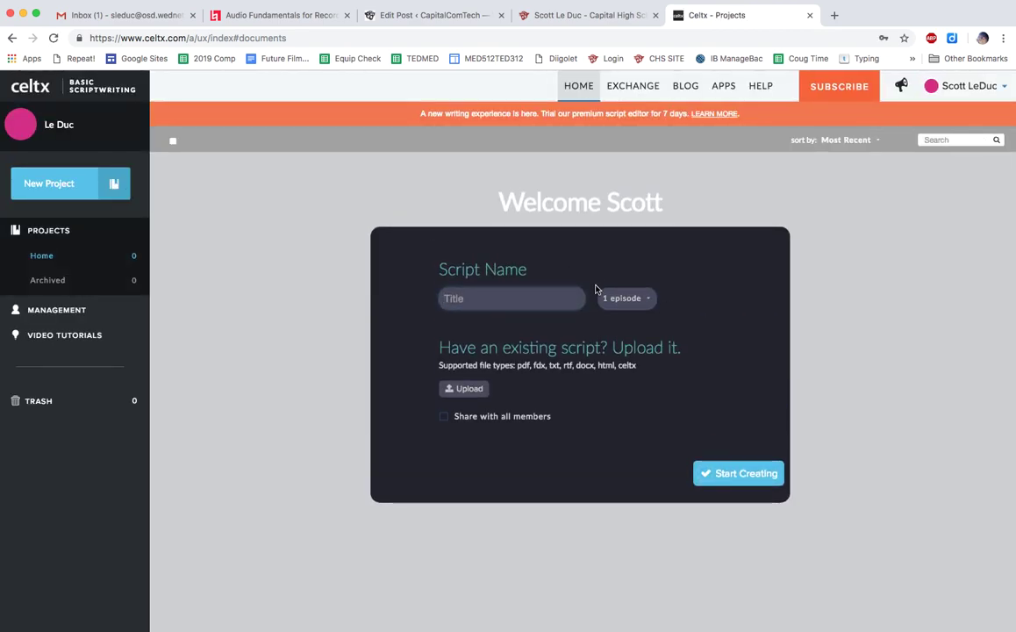
click(489, 298)
text(Conversation)
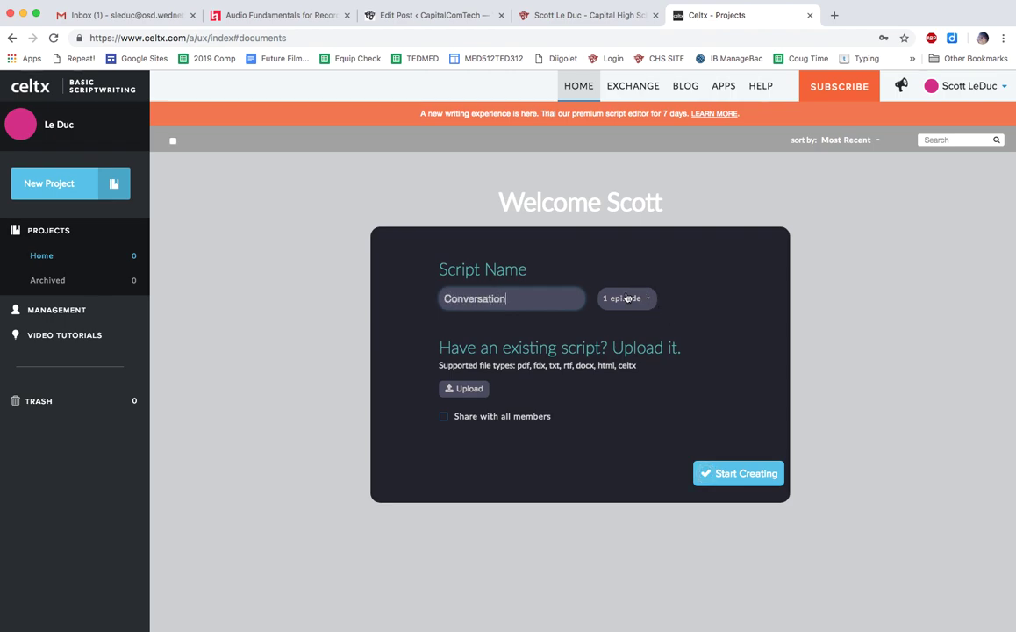
click(743, 474)
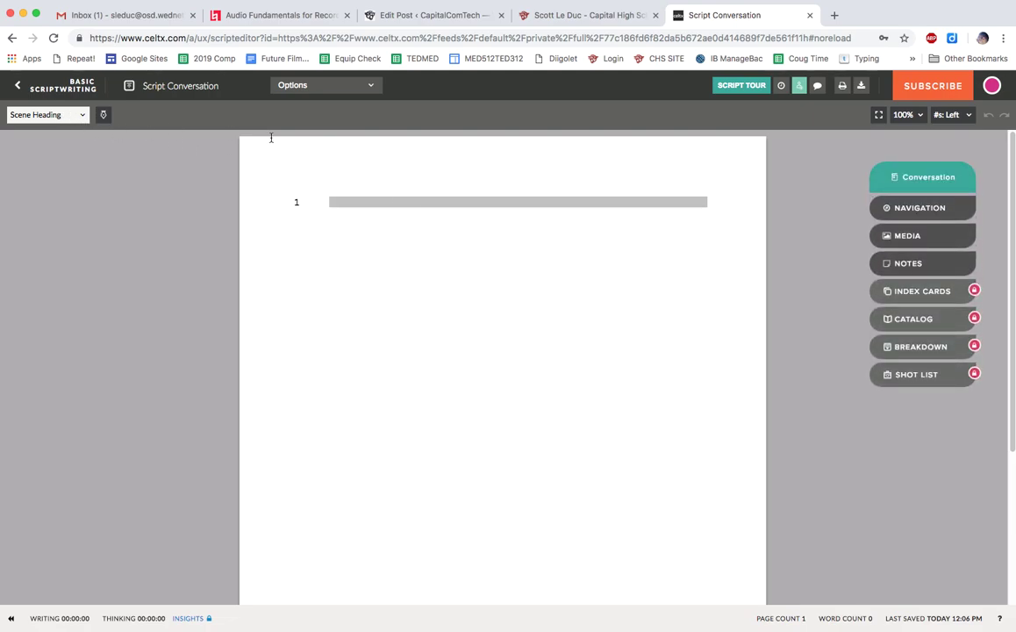
Write the scene heading "SOMETHING" with the action line "Things" below it
text(SOMETHING)
key(Return)
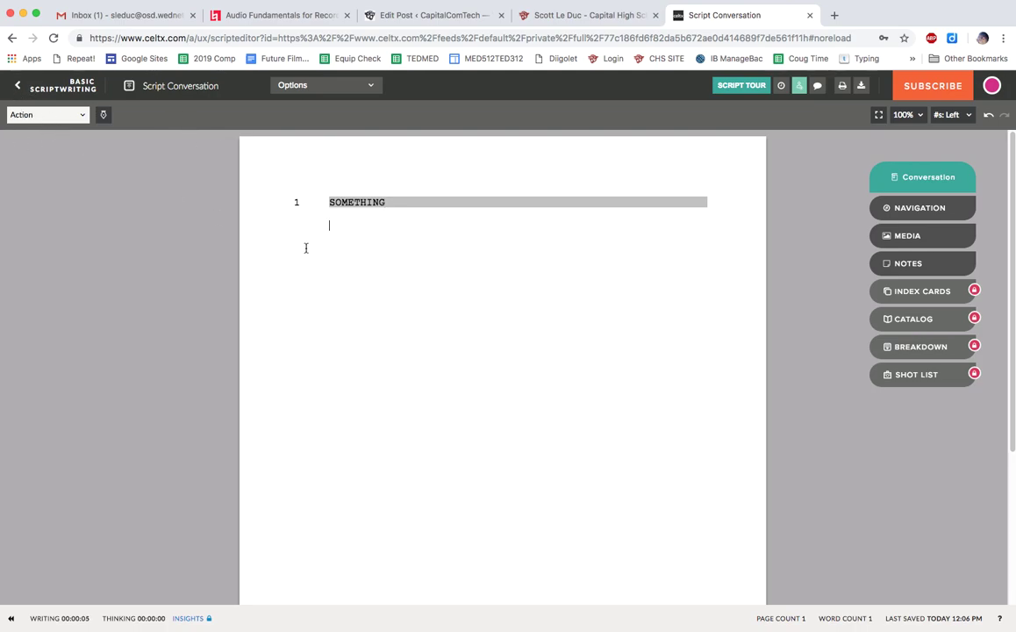
text(Things)
Add a character line "STUDENT 1" with the dialogue "Saying something..." below the action line
click(81, 114)
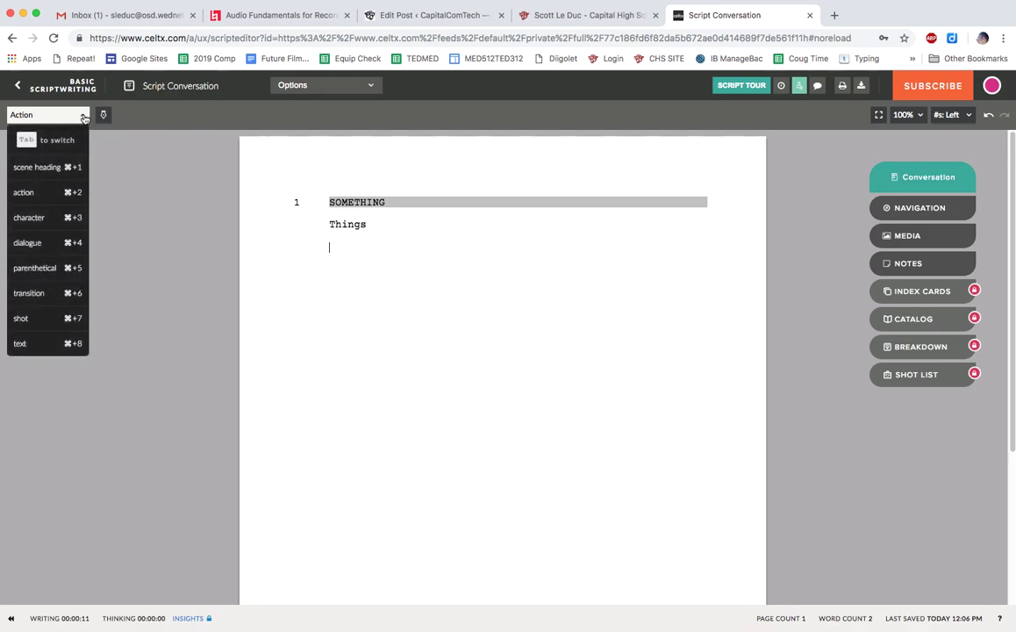
click(71, 217)
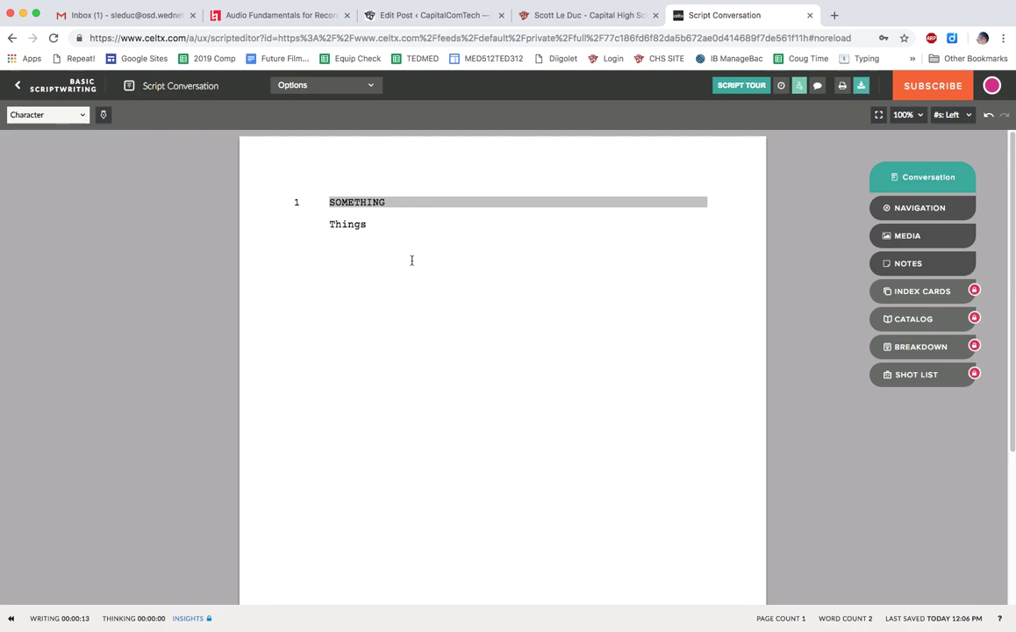
text(STUDENT)
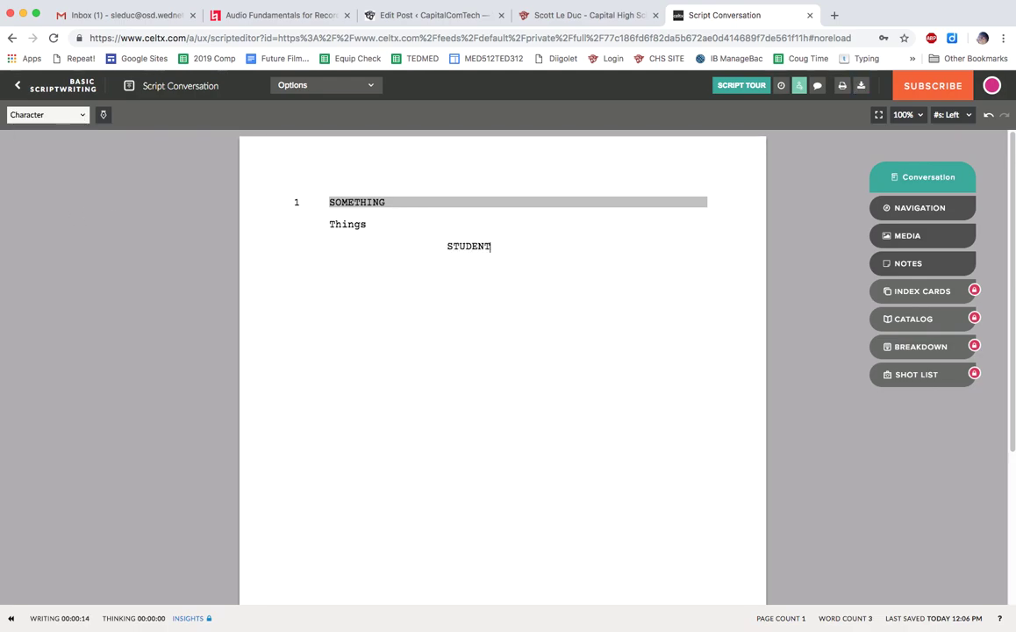
text( 1)
key(Return)
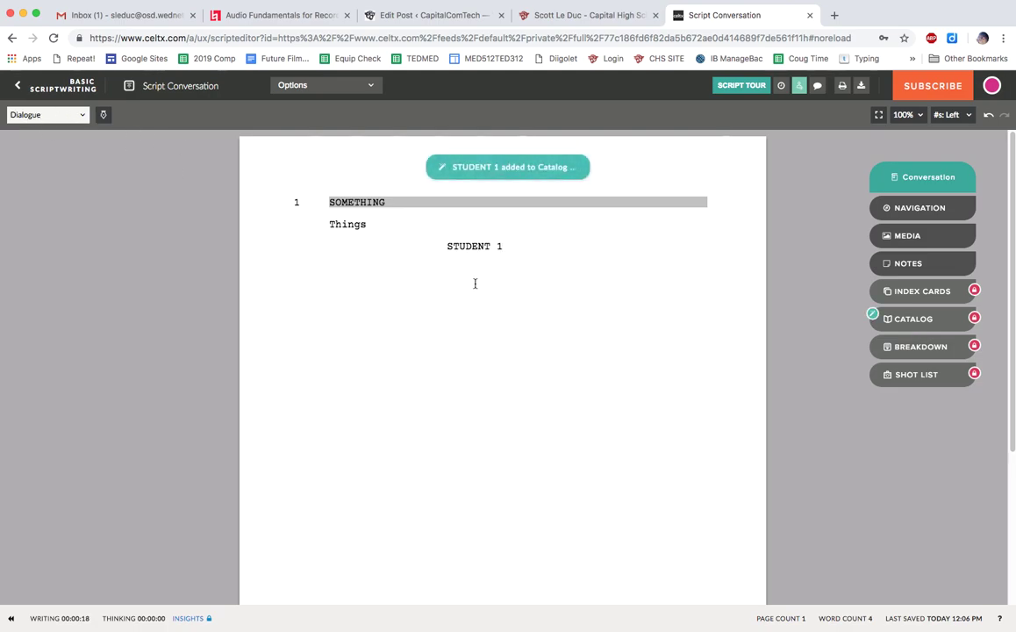
text(Saying)
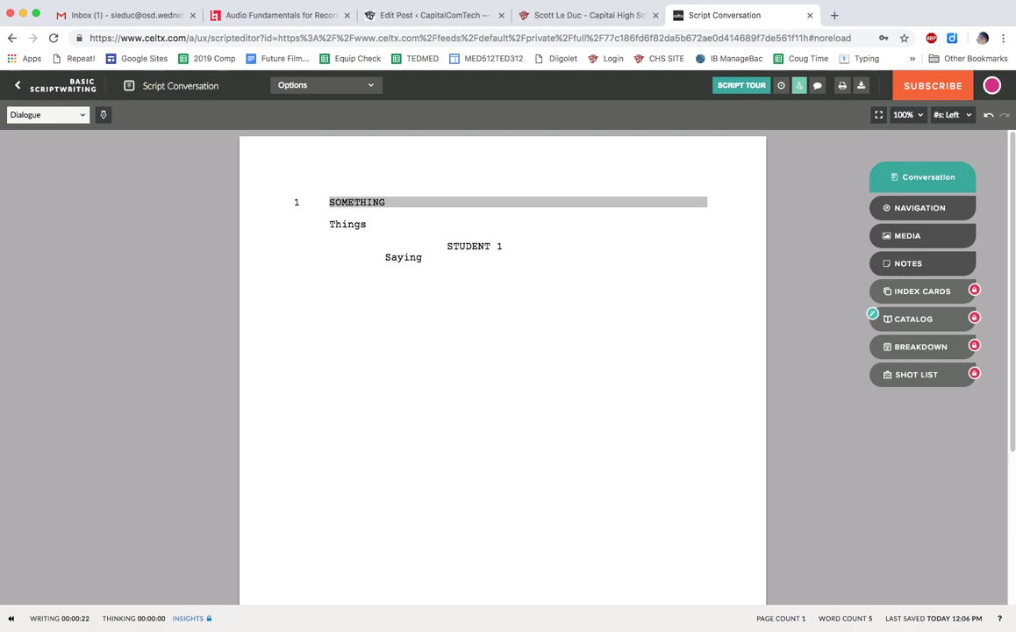
text( something...)
key(Return)
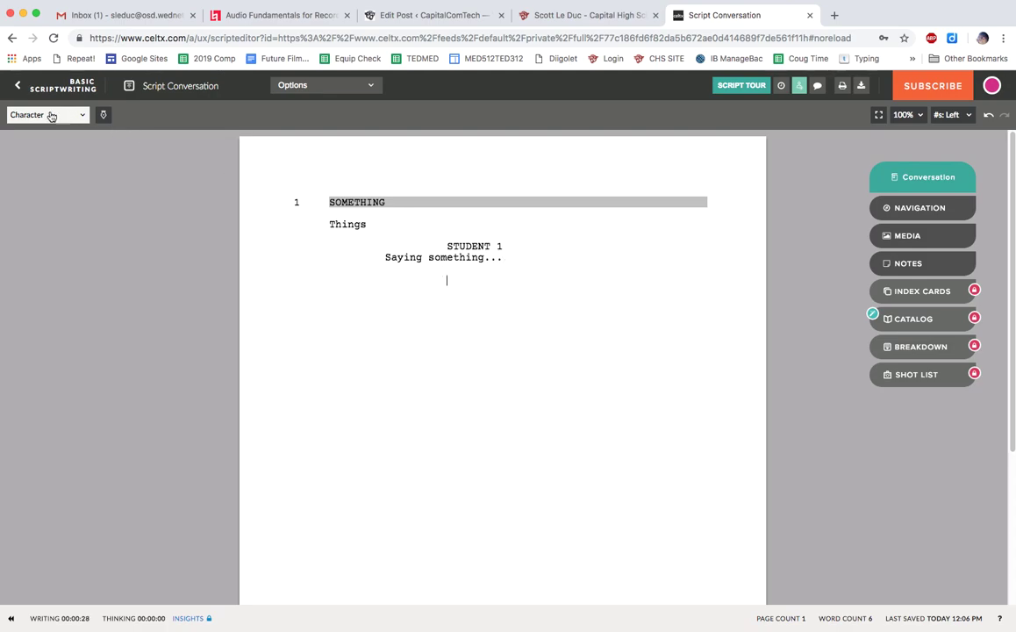
Add a second character line "STUDENT 2" with the dialogue "Saying something else..."
text(STUDE)
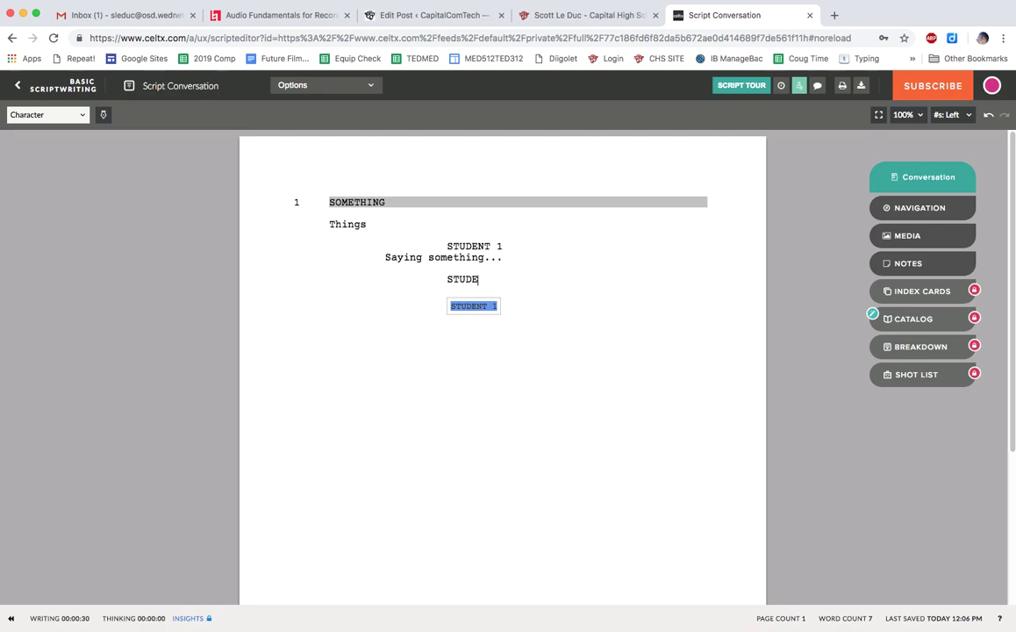
text(NT 2)
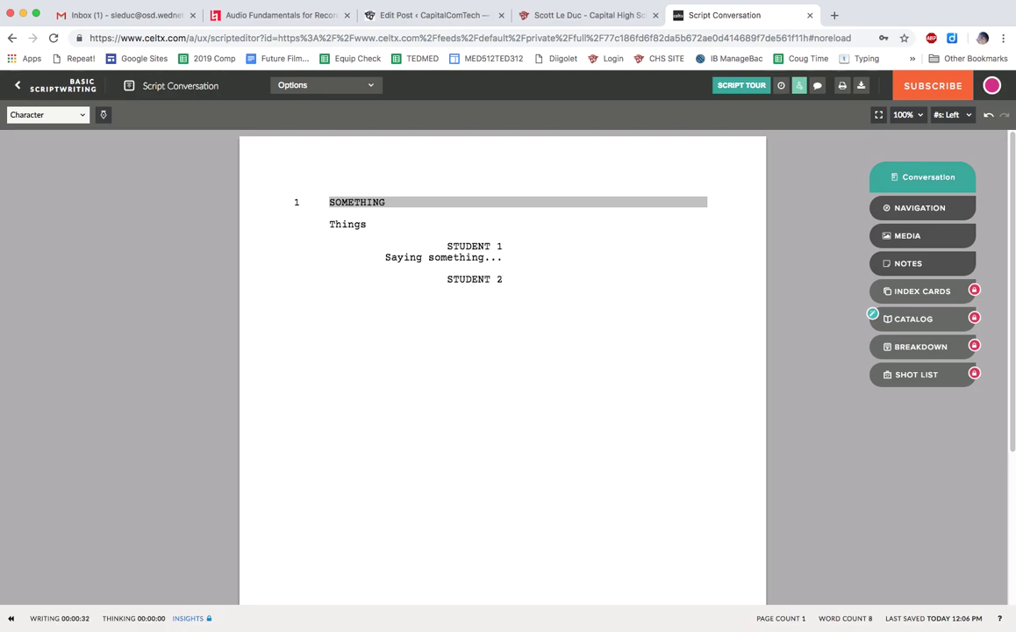
key(Return)
text(Saying something else)
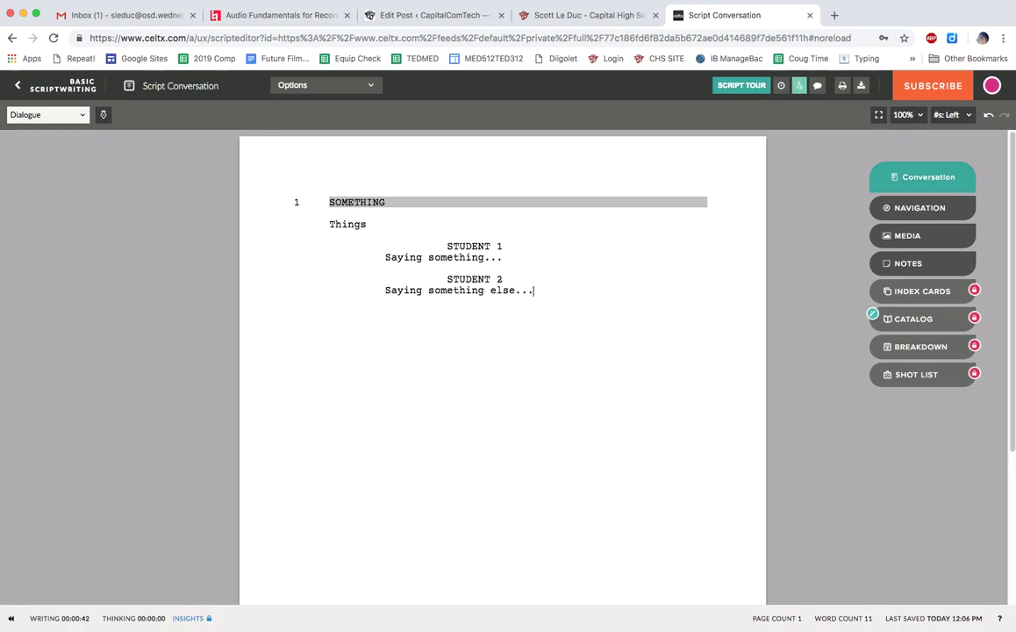
text(...)
key(Return)
click(77, 116)
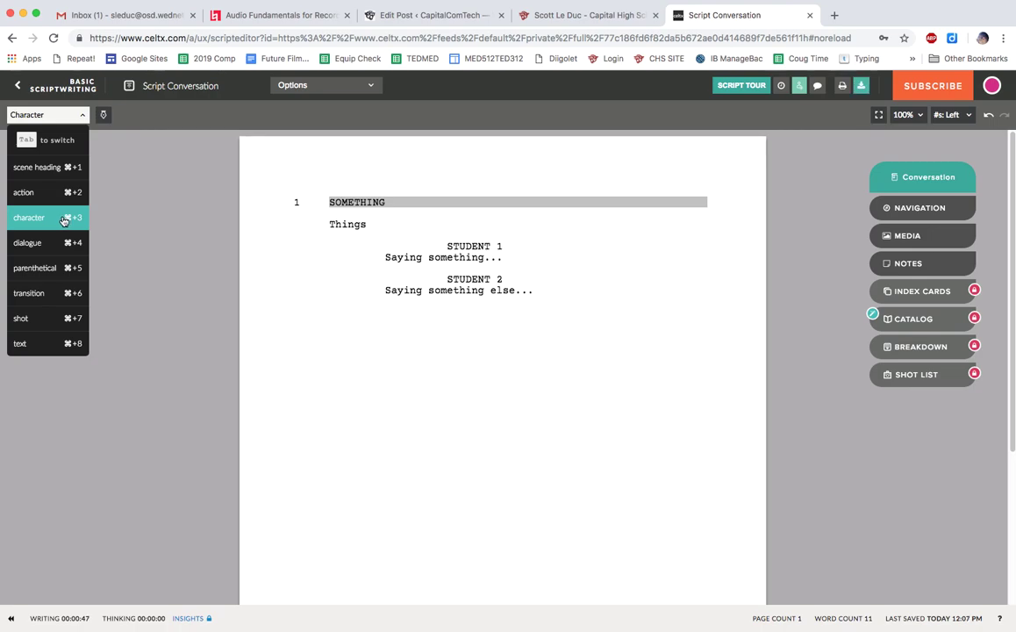
click(468, 318)
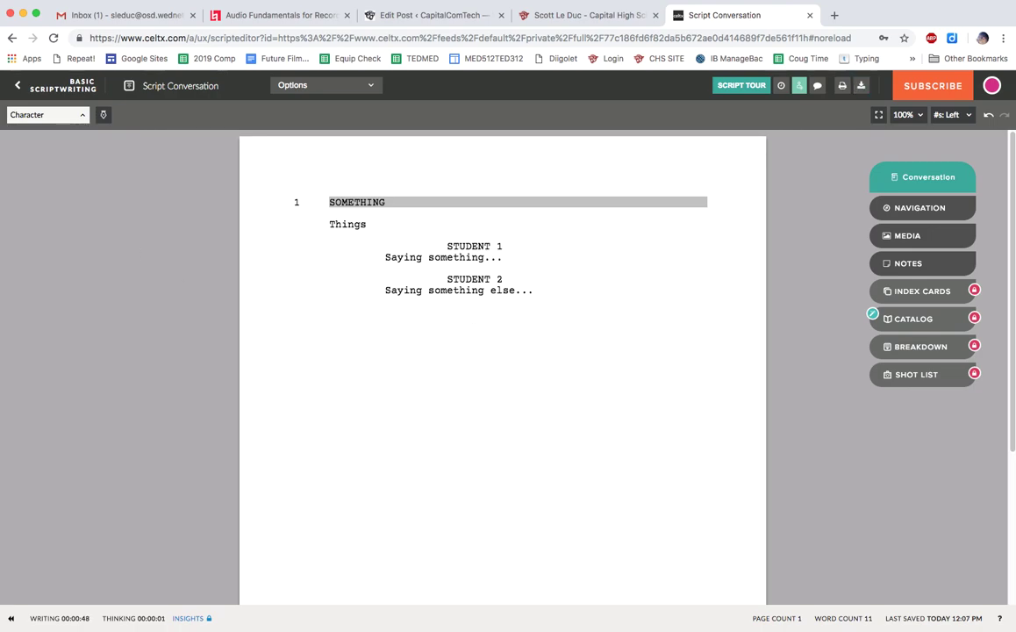
text(S)
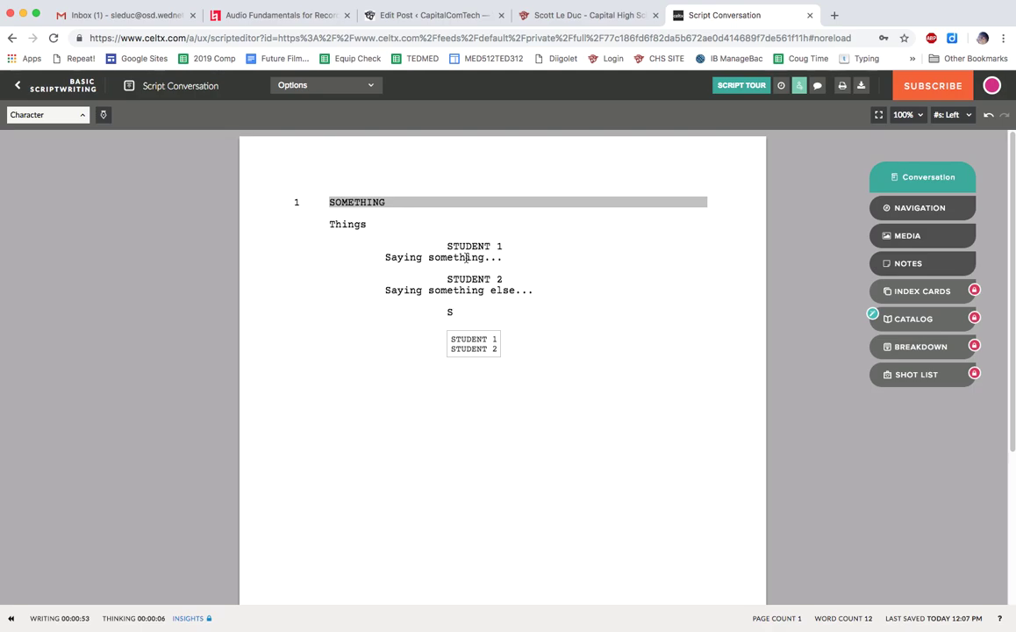
key(BackSpace)
click(77, 115)
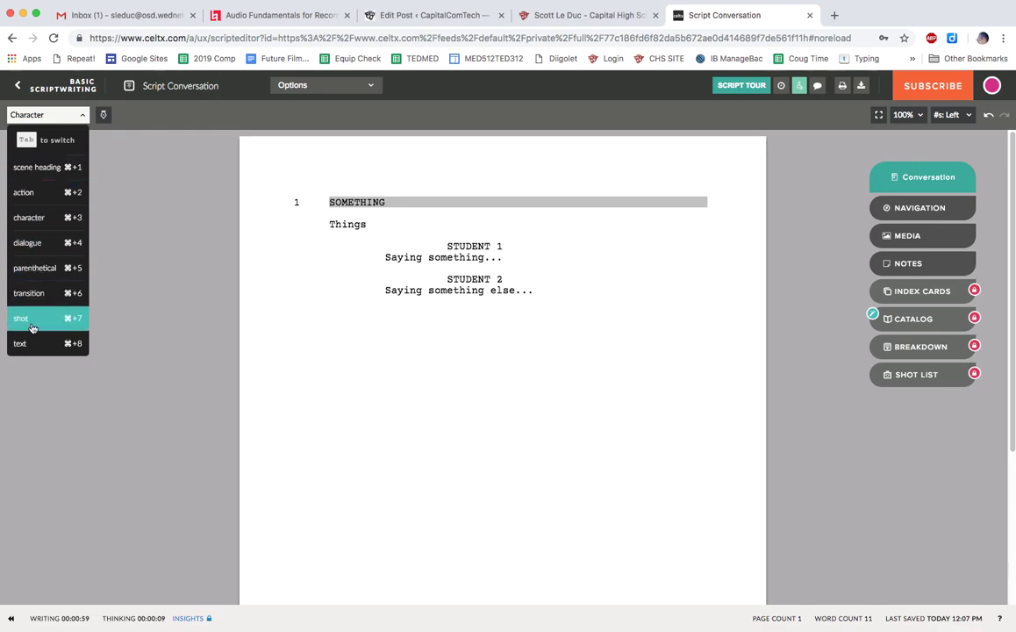
click(114, 264)
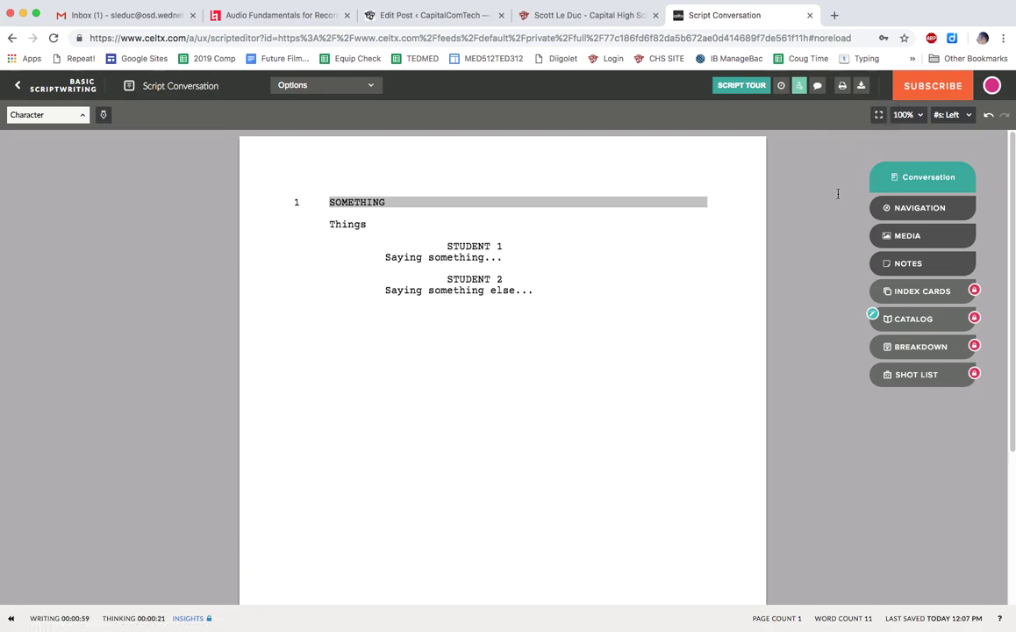
Open the script's PDF output, preview it as Title Page and Script, and set it back to Script only
click(370, 85)
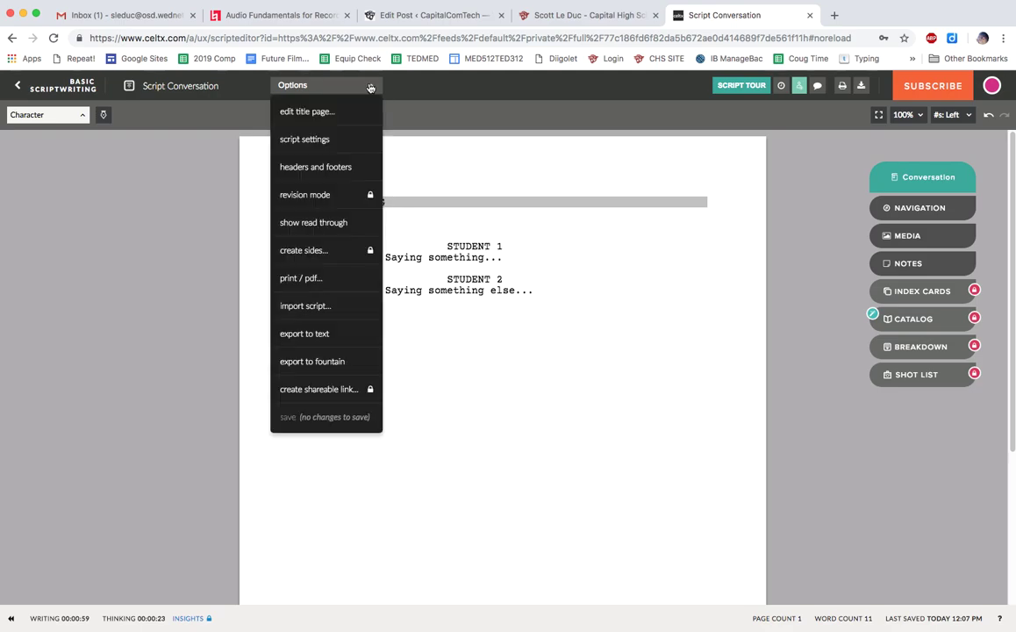
click(322, 286)
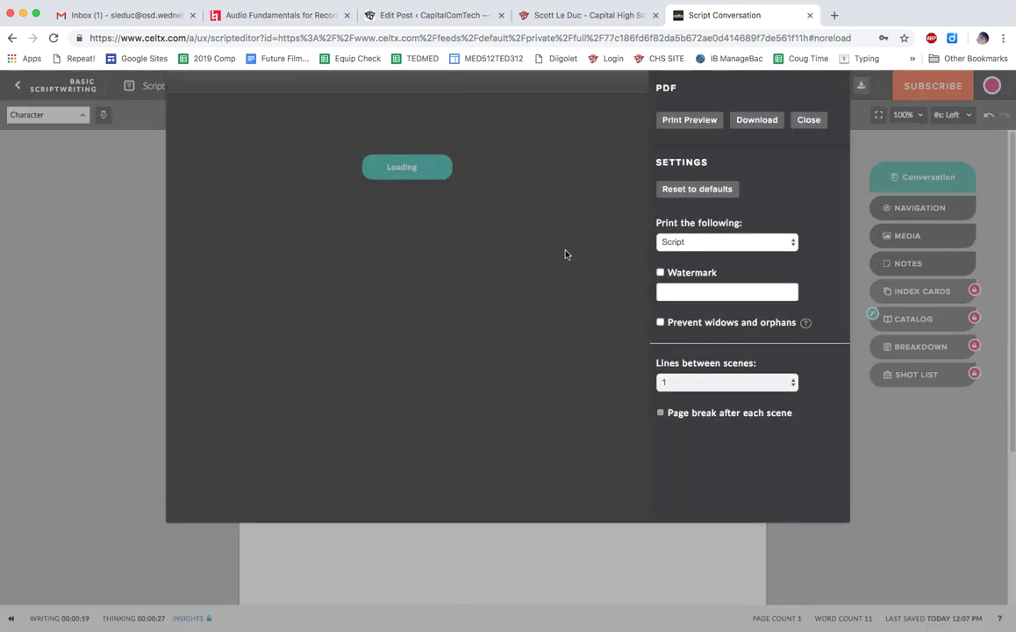
click(789, 242)
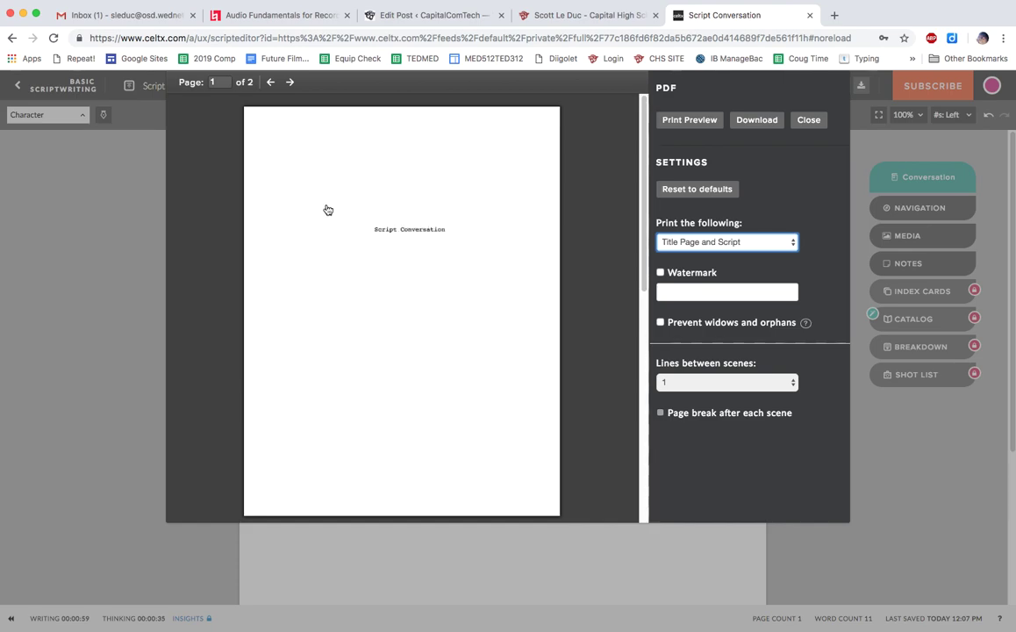
scroll(415, 267, down, 2)
scroll(415, 269, up, 1)
click(725, 241)
click(723, 230)
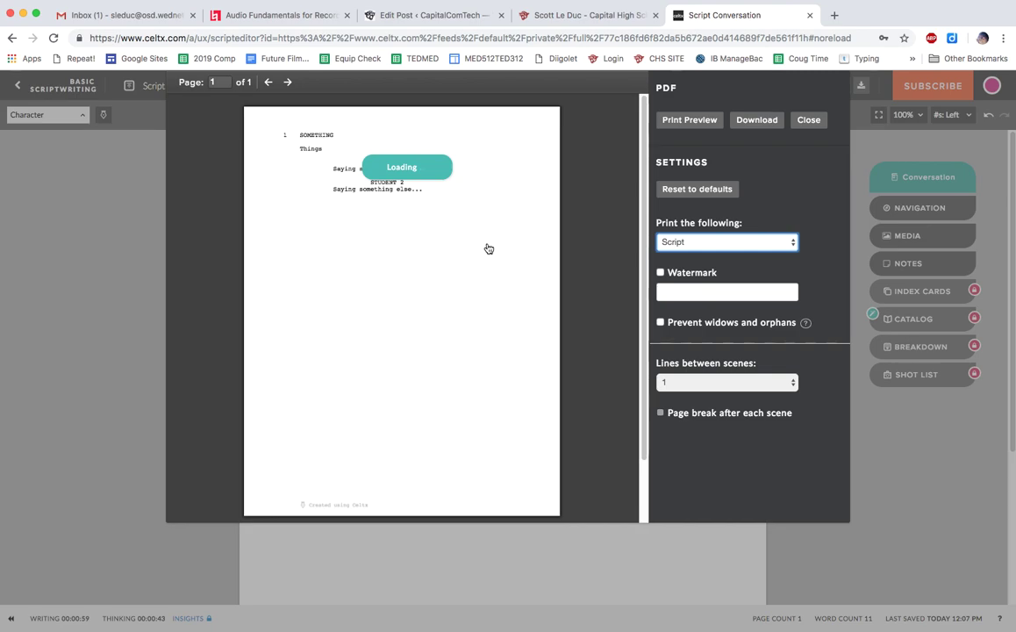
Download the script as a PDF named "Script Conversation" to the Desktop and close the PDF preview
click(757, 119)
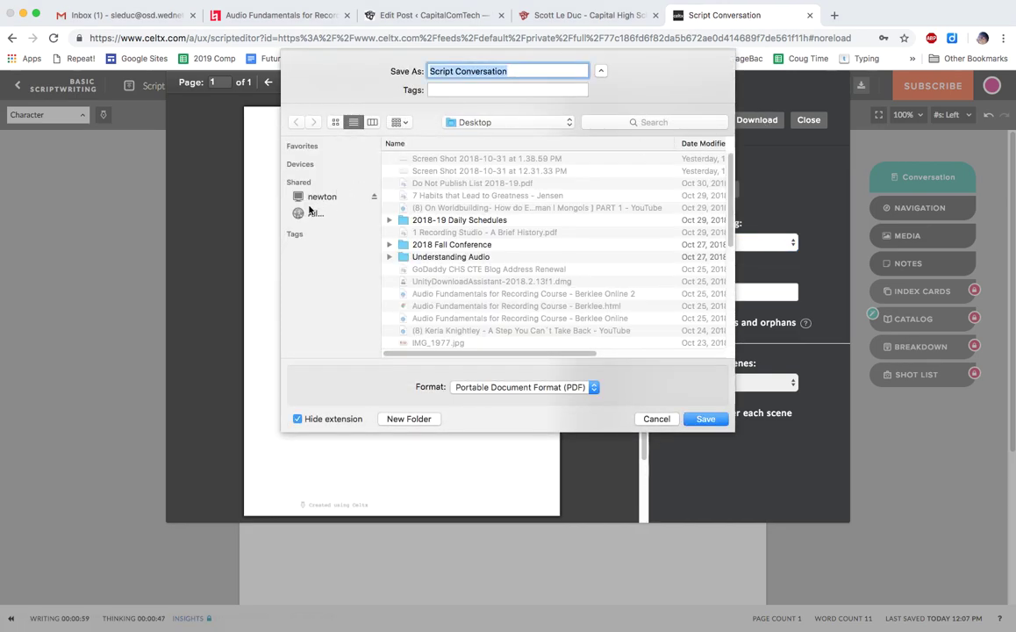
click(705, 419)
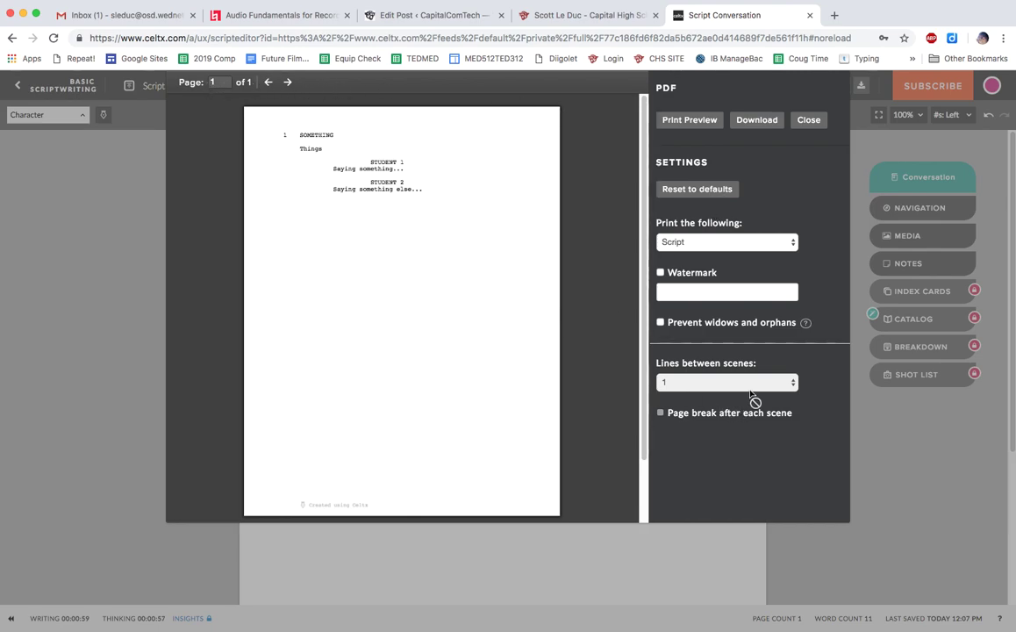
click(808, 120)
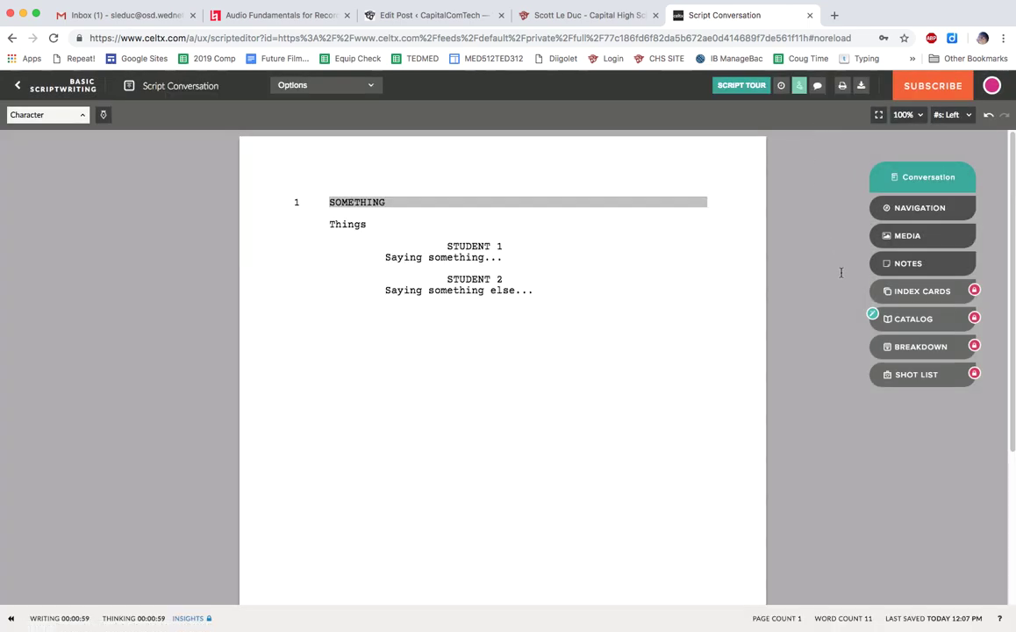